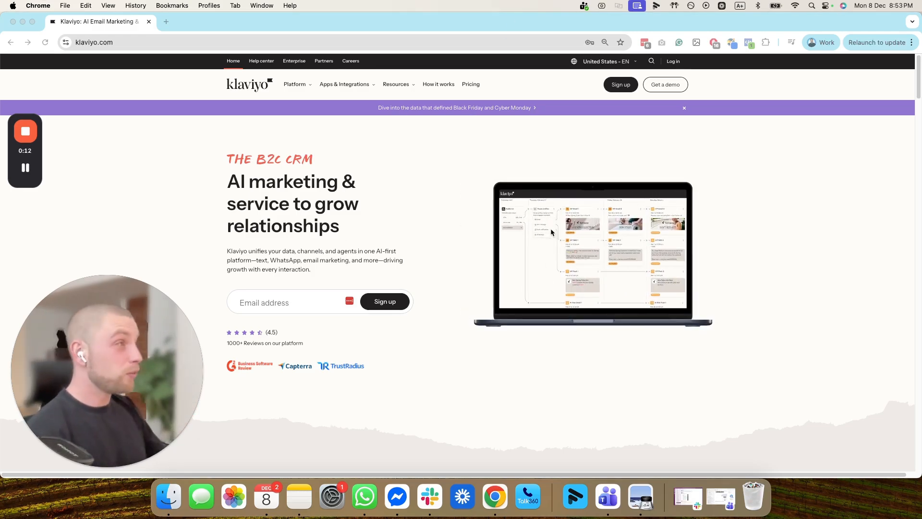
- Open the sign-up form and fill the email and password from the browser's saved login
left_click(672, 62)
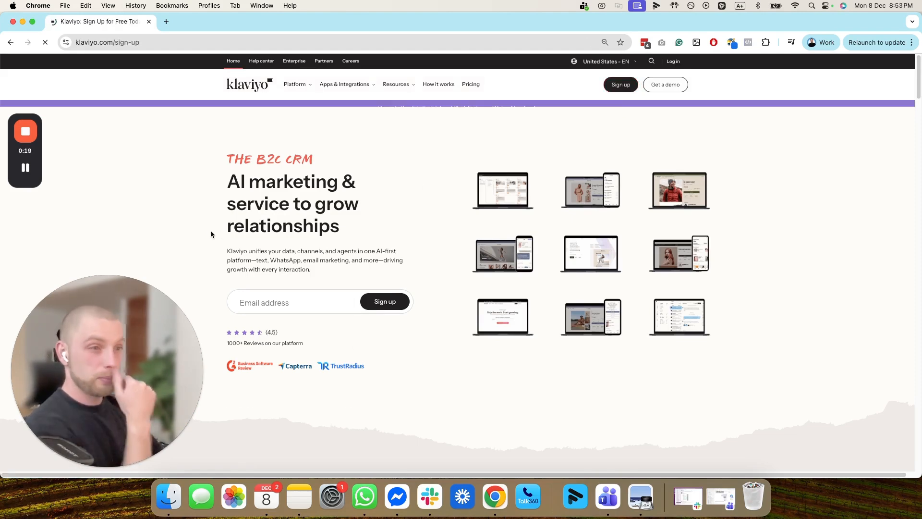
left_click(455, 228)
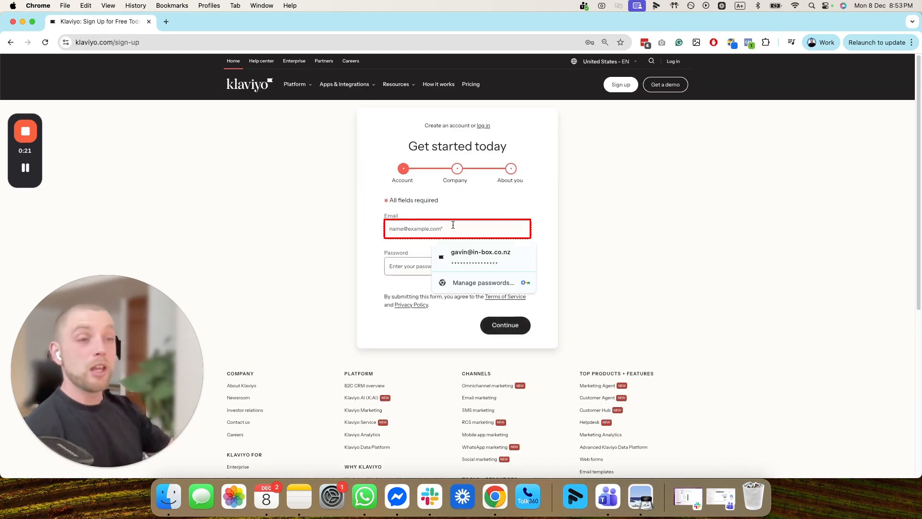
left_click(476, 258)
left_click(546, 193)
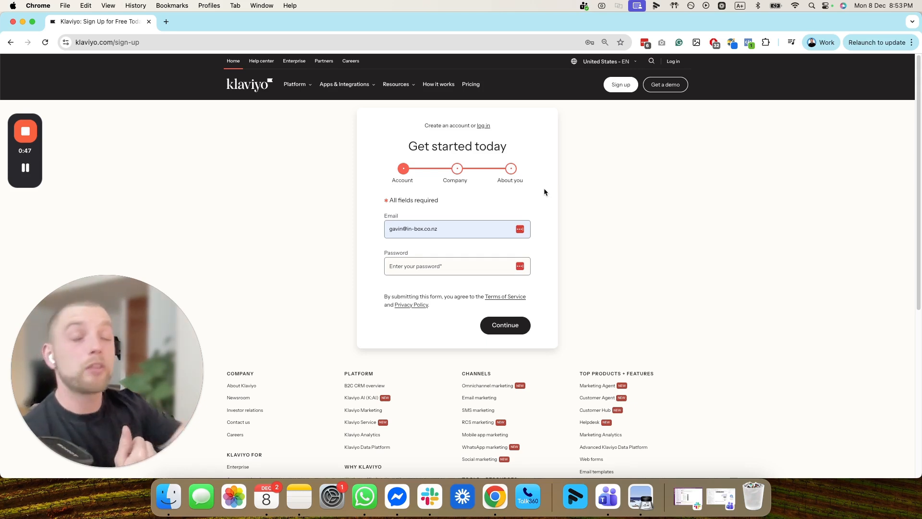
left_click(470, 265)
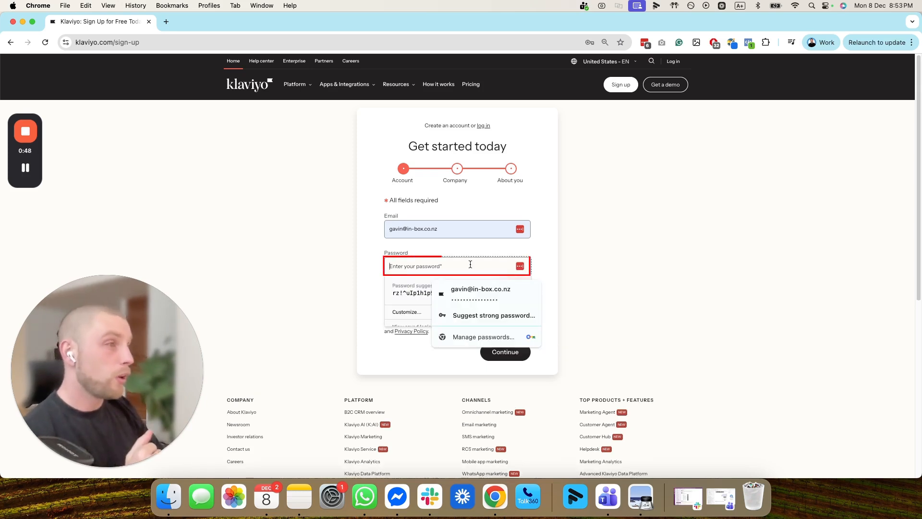
left_click(480, 296)
left_click(549, 228)
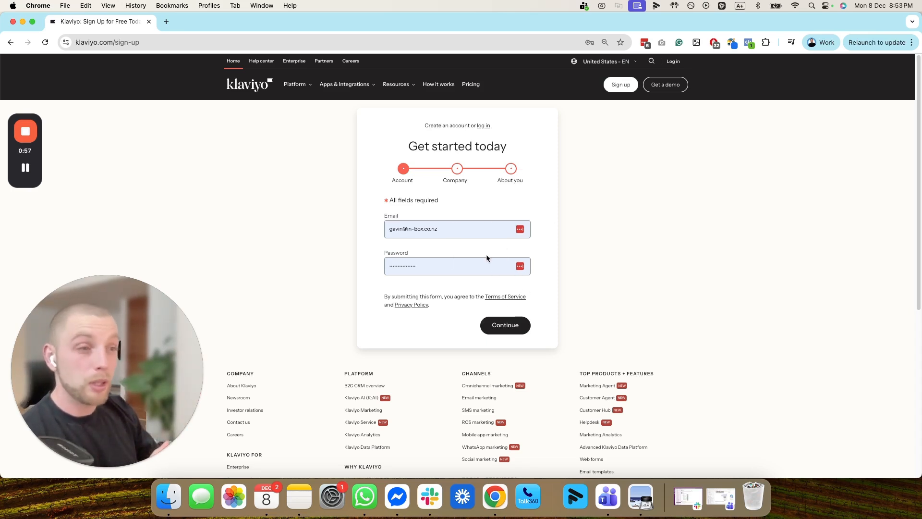
- Enter in-box.co.nz as company website and 'In-box test' as company name, then continue
left_click(507, 325)
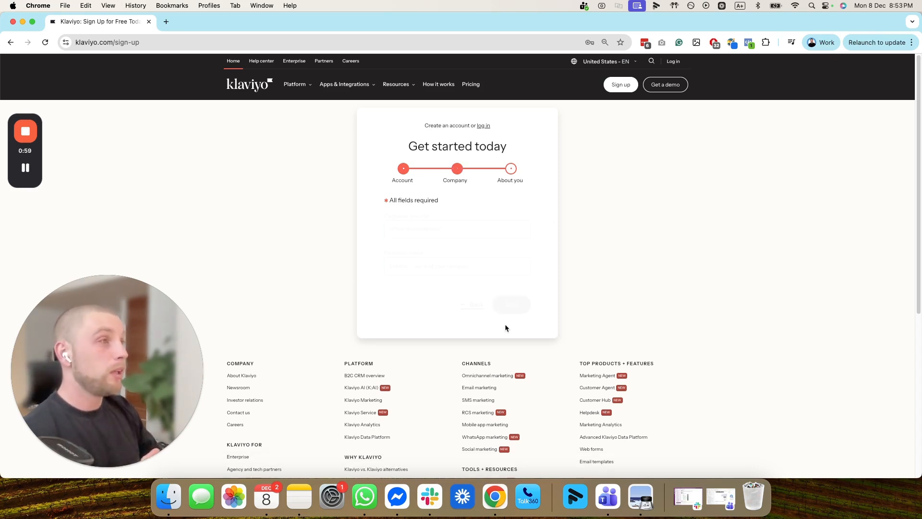
left_click(422, 229)
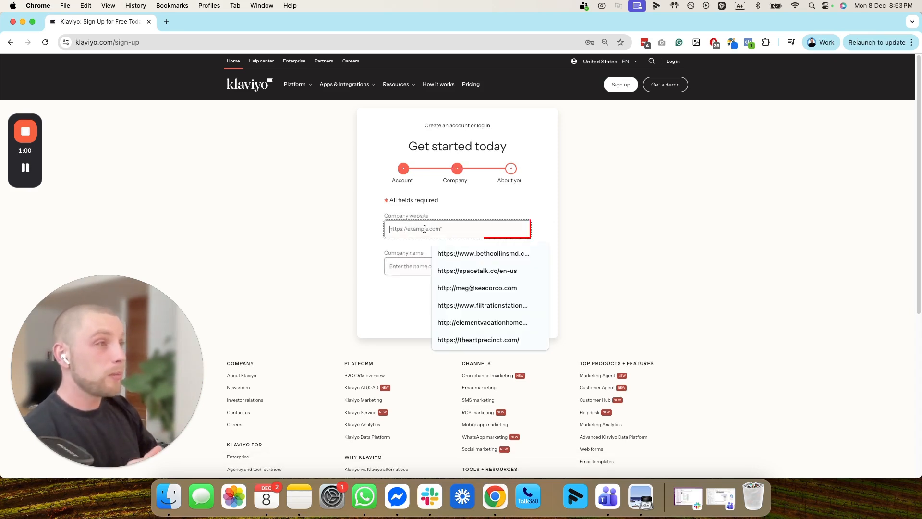
left_click(540, 185)
left_click(474, 226)
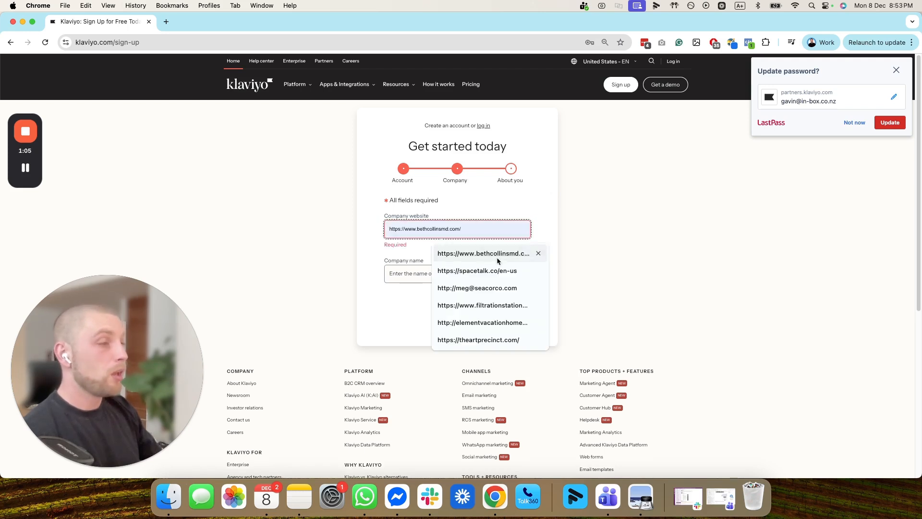
type("in-")
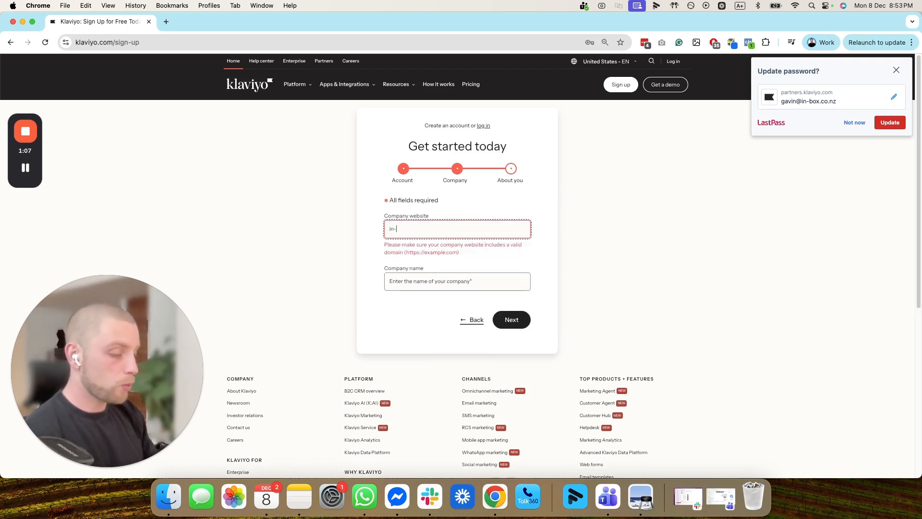
key("BackSpace")
key("BackSpace")
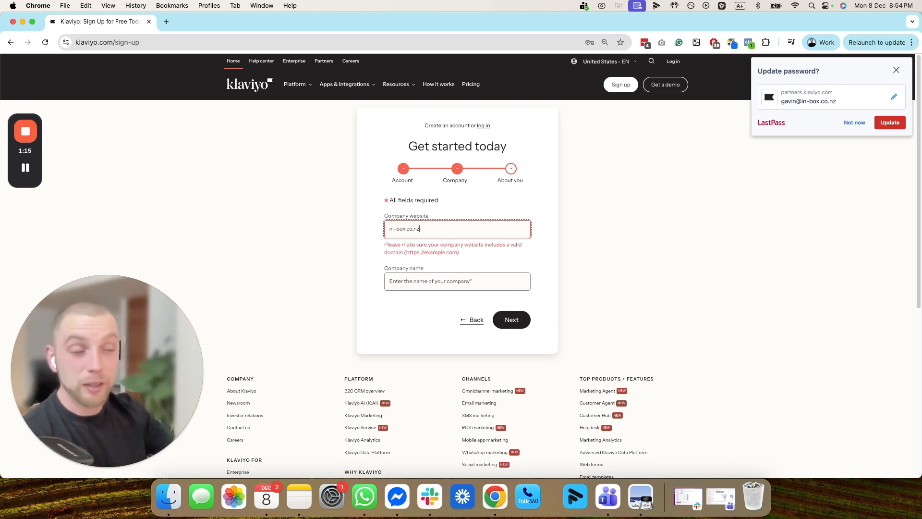
left_click(482, 284)
type("In-box test")
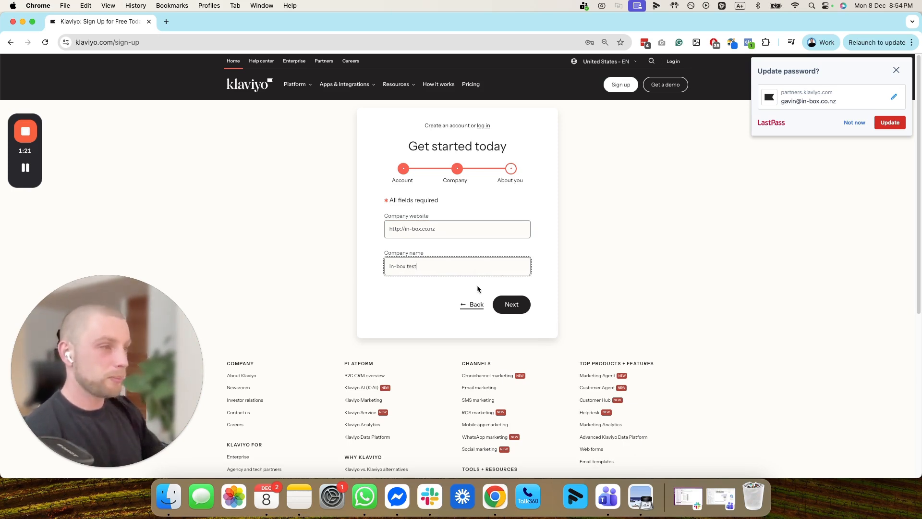
left_click(510, 303)
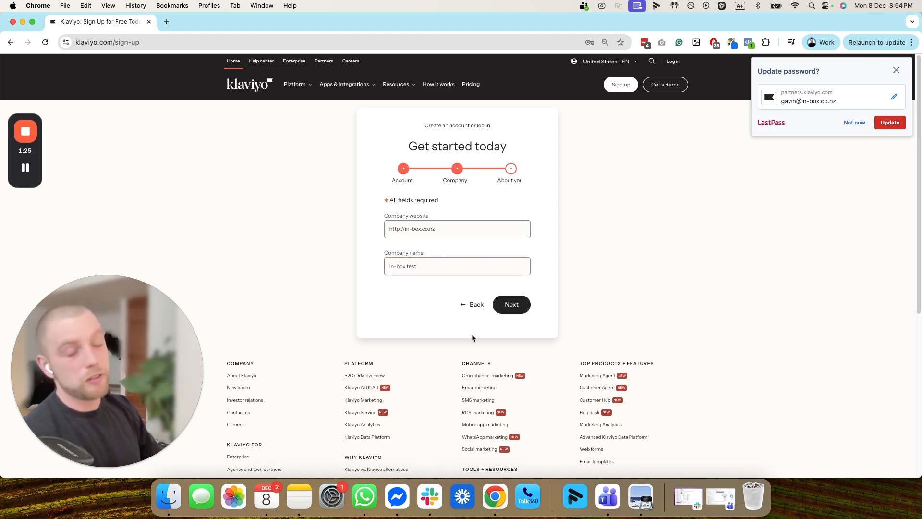
left_click(527, 311)
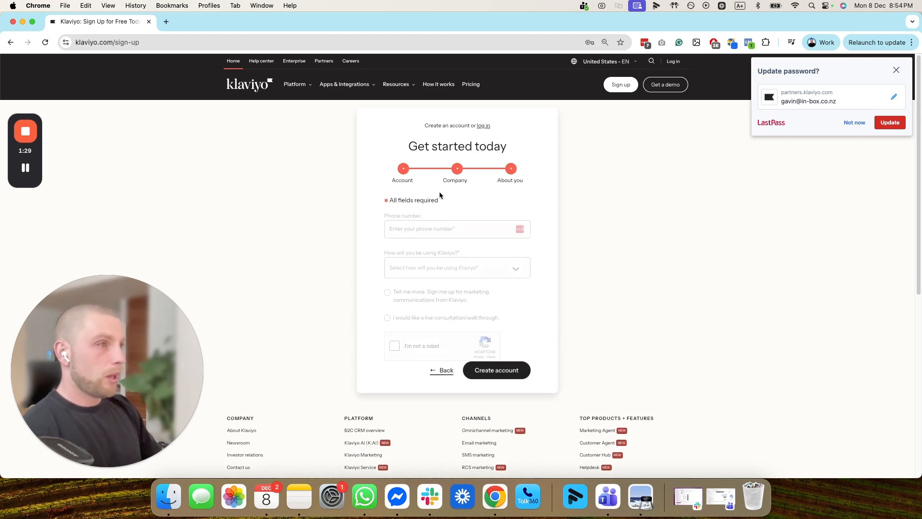
- Enter the business phone number and choose 'For my own business' as the usage
left_click(445, 229)
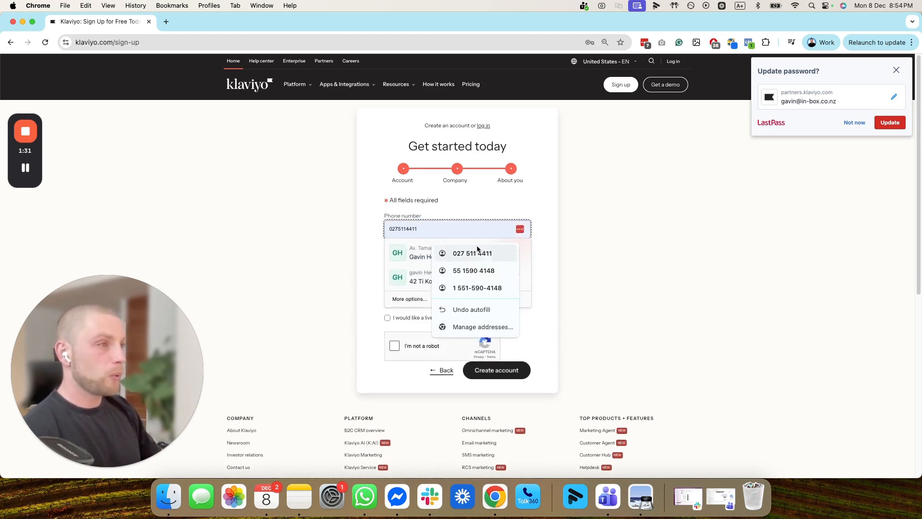
left_click(512, 270)
left_click(514, 267)
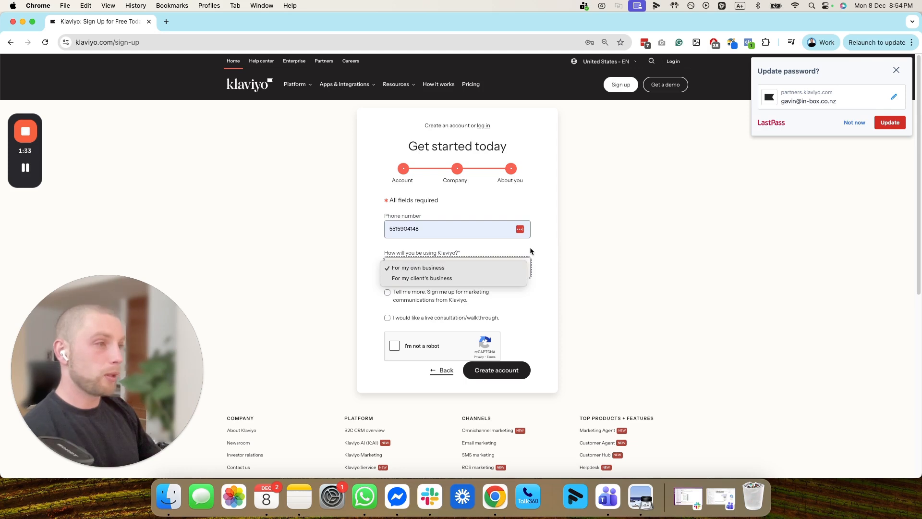
left_click(412, 270)
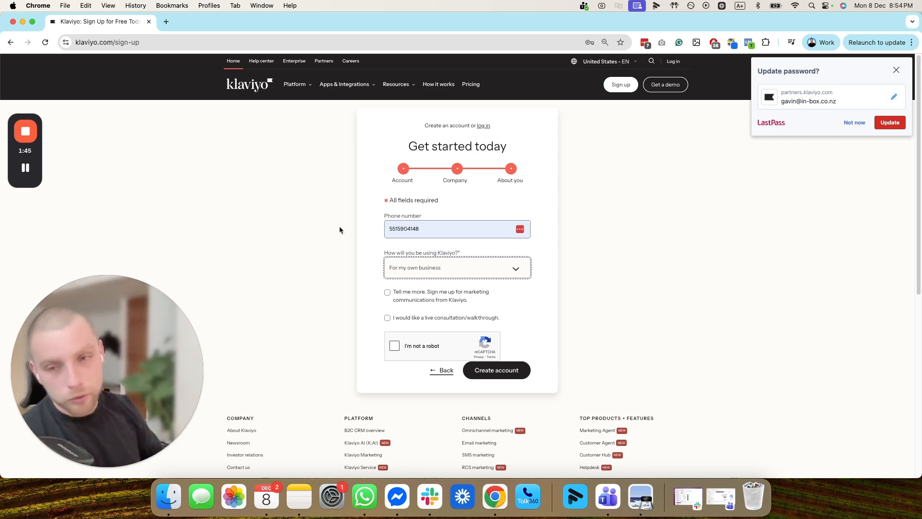
- Pass the 'I'm not a robot' check and create the account
left_click(394, 346)
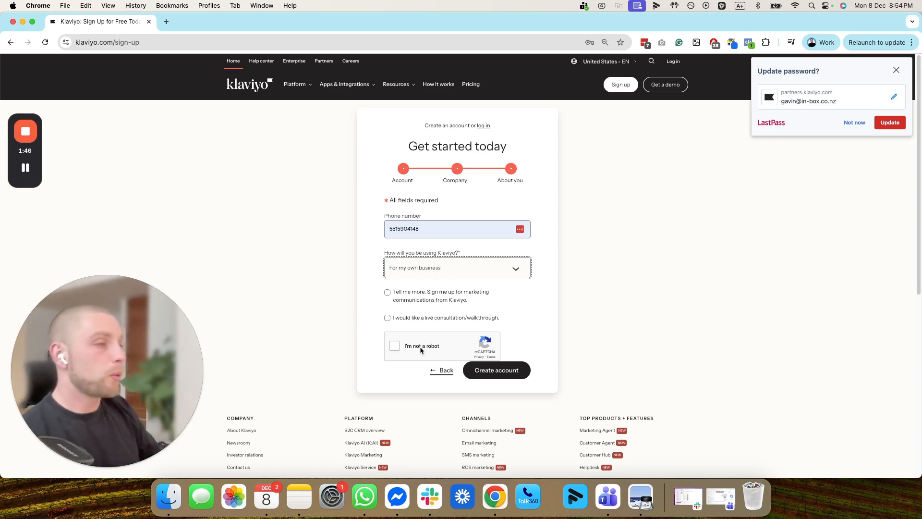
left_click(498, 373)
mouse_move(32, 163)
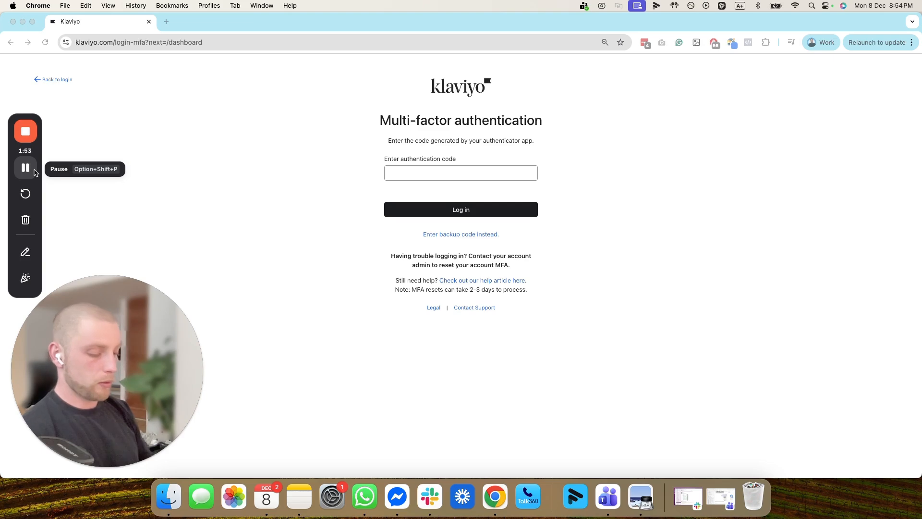
- Log in with the MFA code, keep Consumer goods as the business category, and continue
left_click(26, 168)
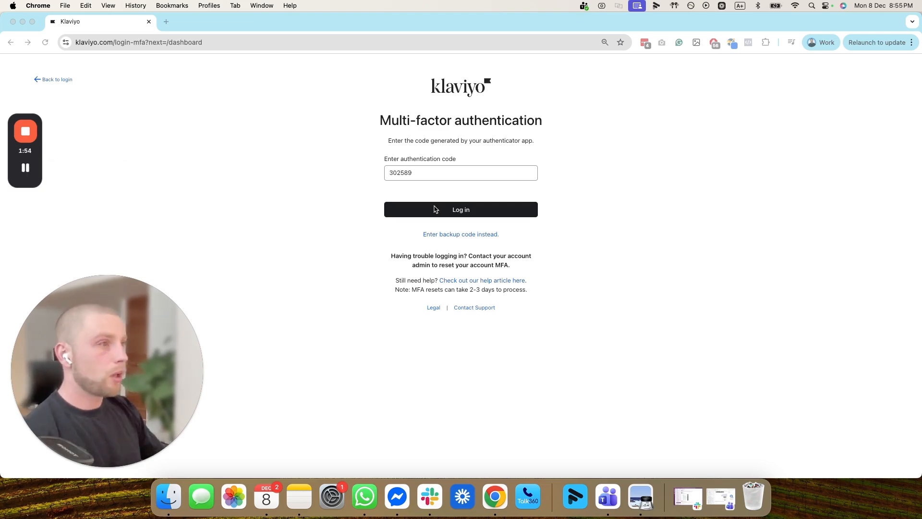
left_click(434, 211)
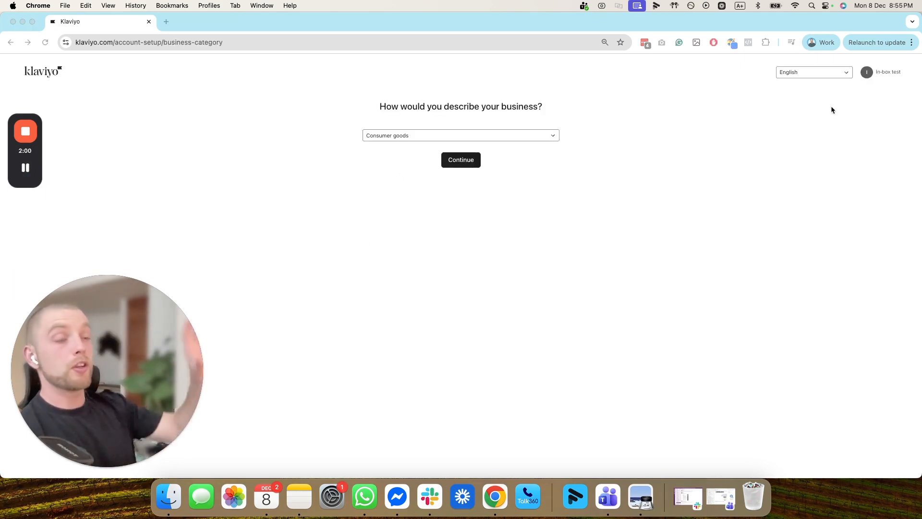
left_click(548, 140)
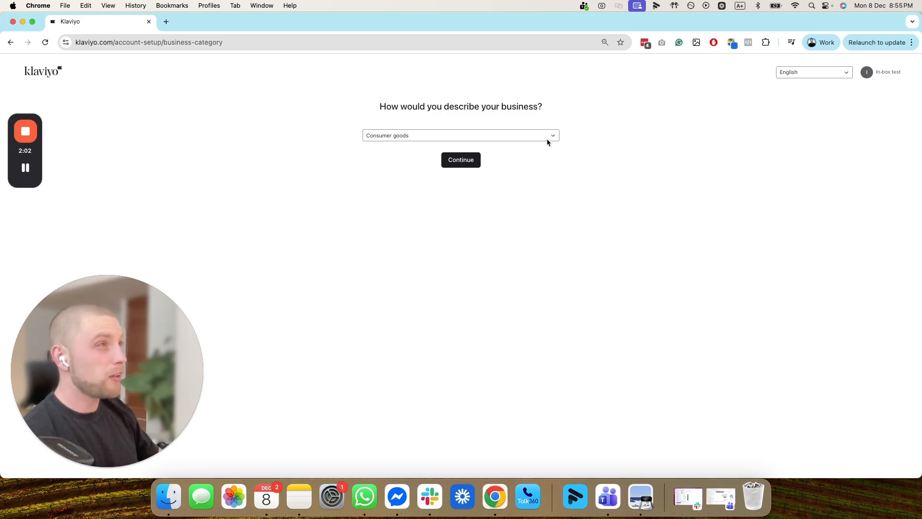
left_click(547, 139)
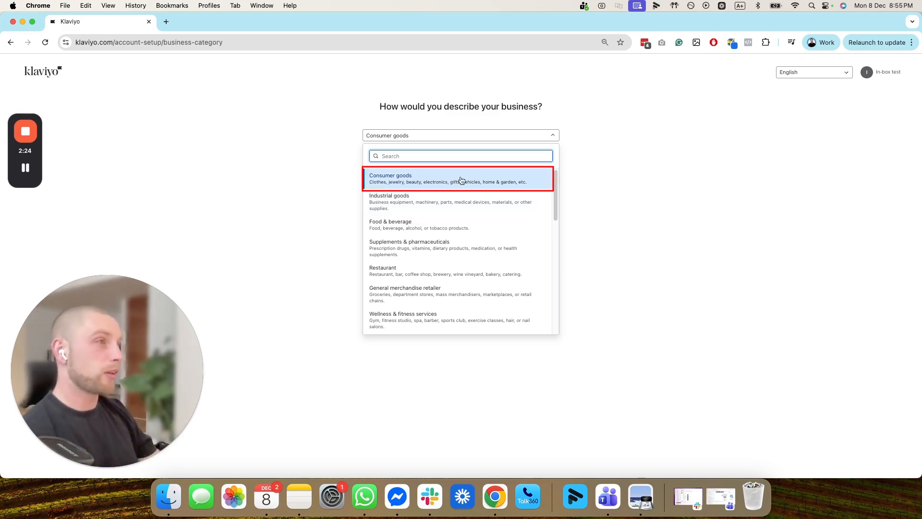
left_click(461, 179)
left_click(460, 162)
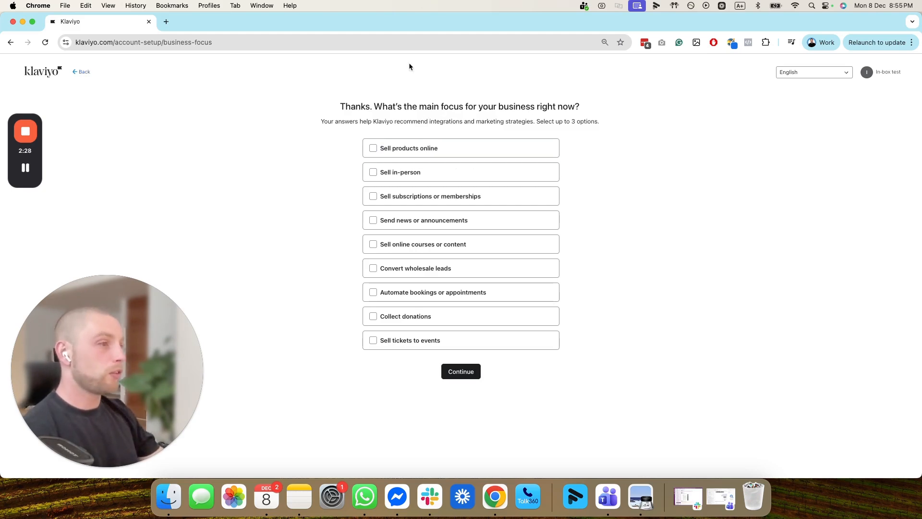
- Tick Sell products online as the main business focus and continue
left_click(432, 148)
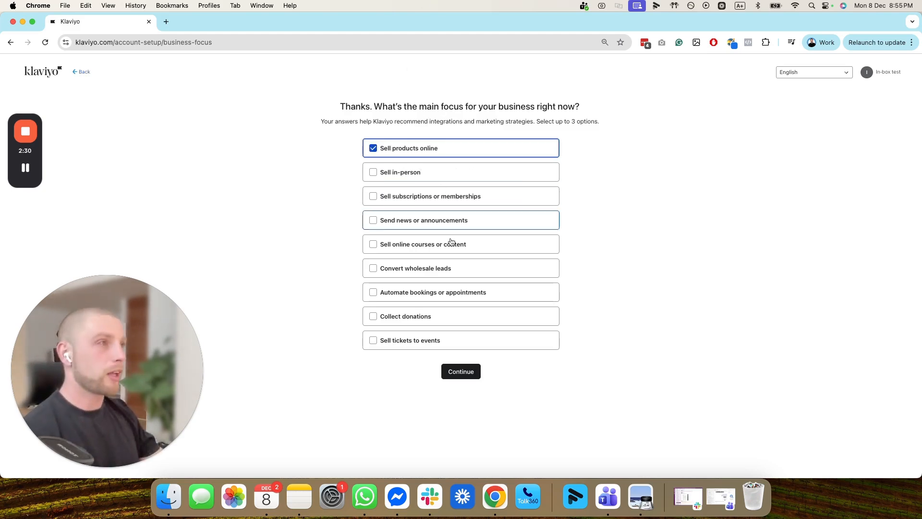
left_click(474, 377)
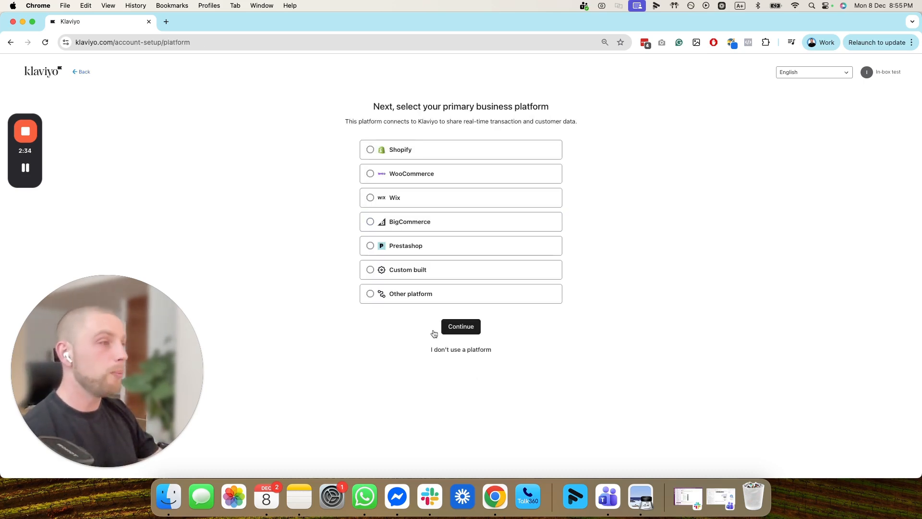
left_click_drag(550, 106, 372, 102)
left_click(352, 107)
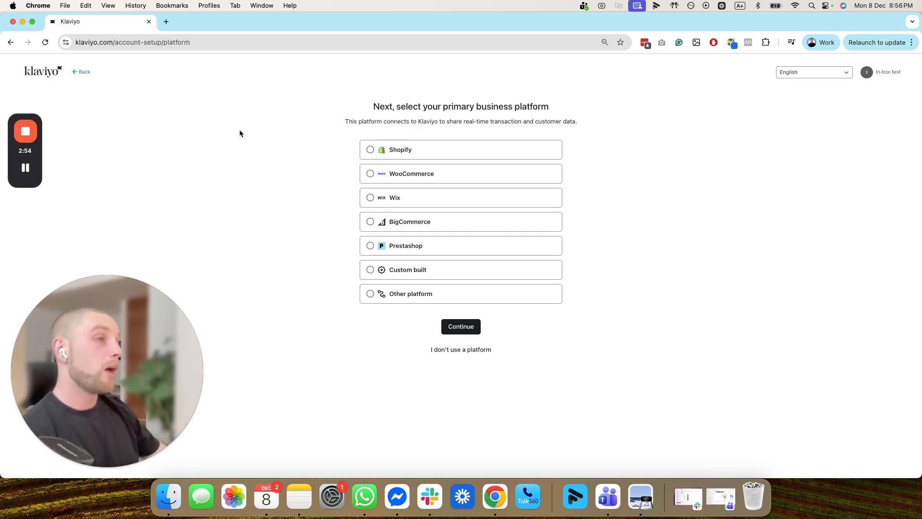
- Choose 'I don't use a platform' and 1K - 3K contacts, then open a new browser tab
left_click(462, 352)
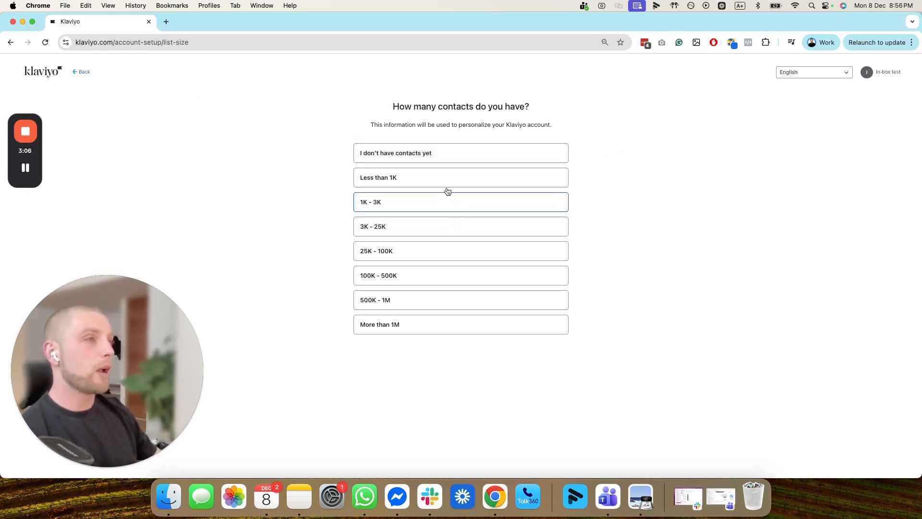
left_click(440, 204)
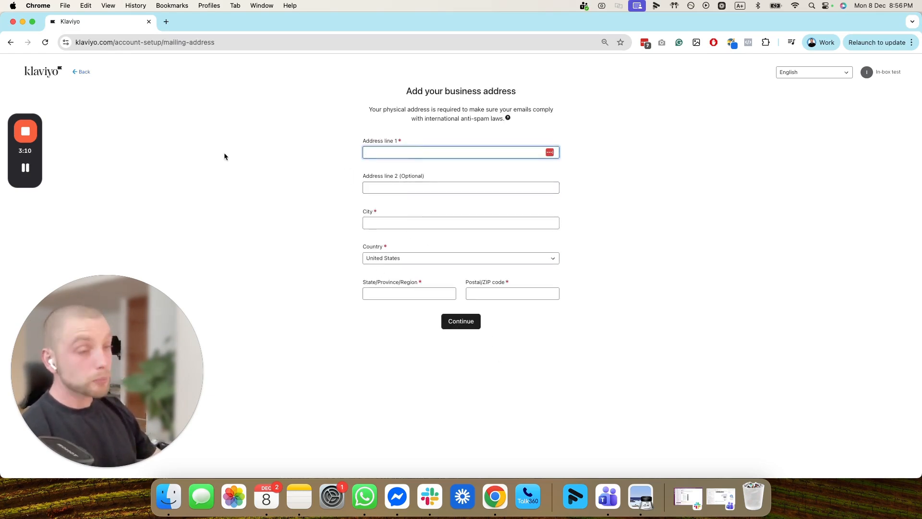
left_click(171, 20)
- Search Google and open the In-box business listing in Google Maps
type("goo")
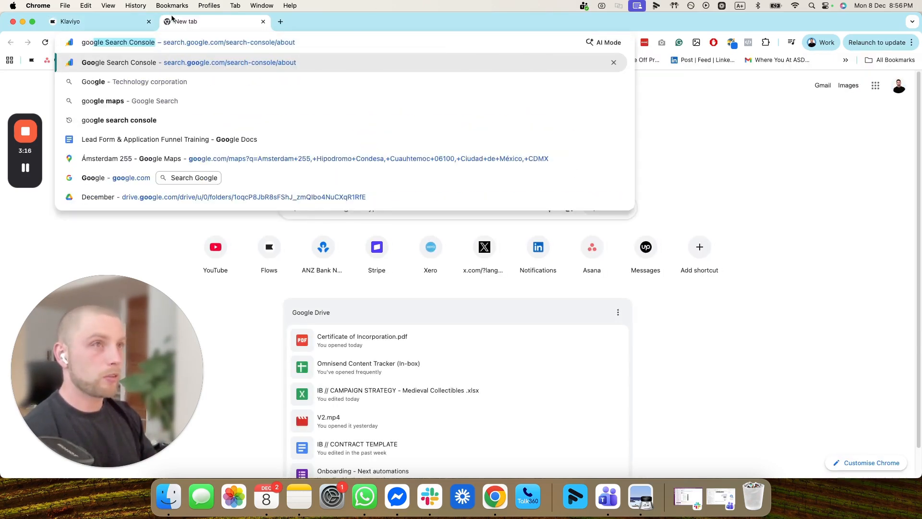
type("gle my business")
key("Return")
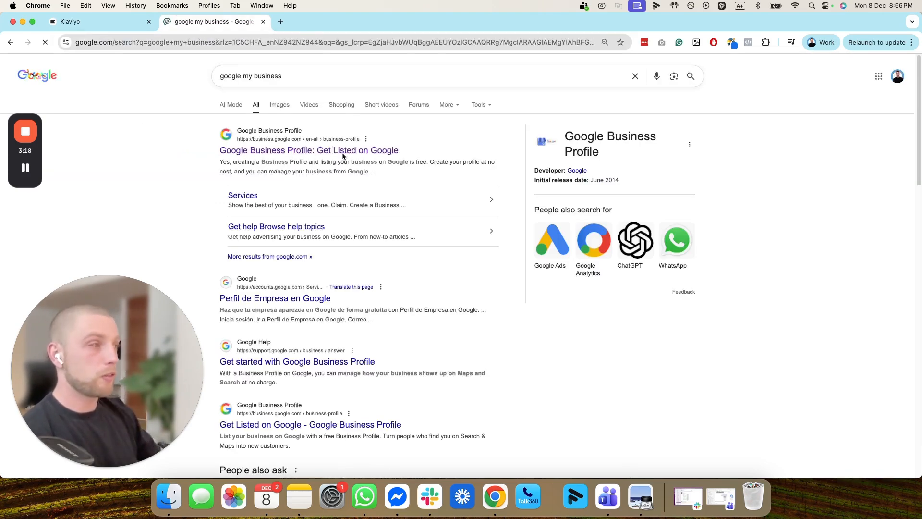
left_click(305, 149)
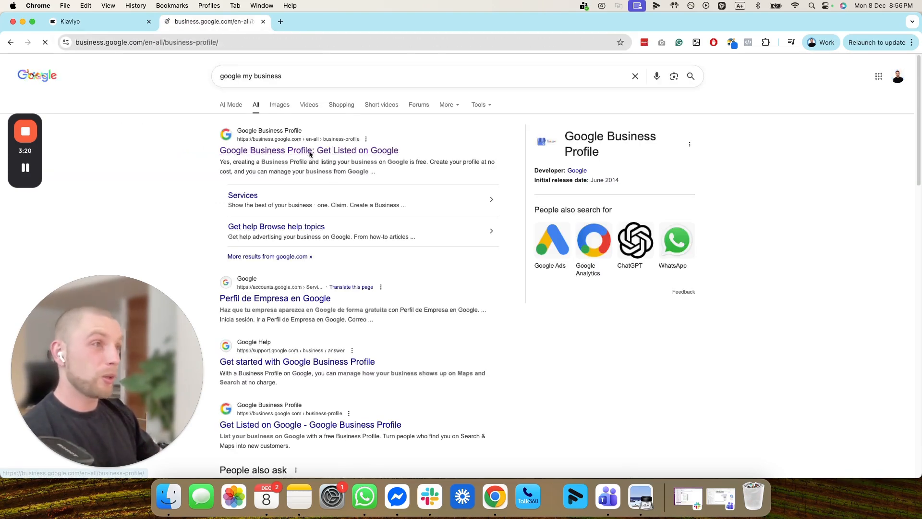
left_click(11, 42)
left_click(77, 42)
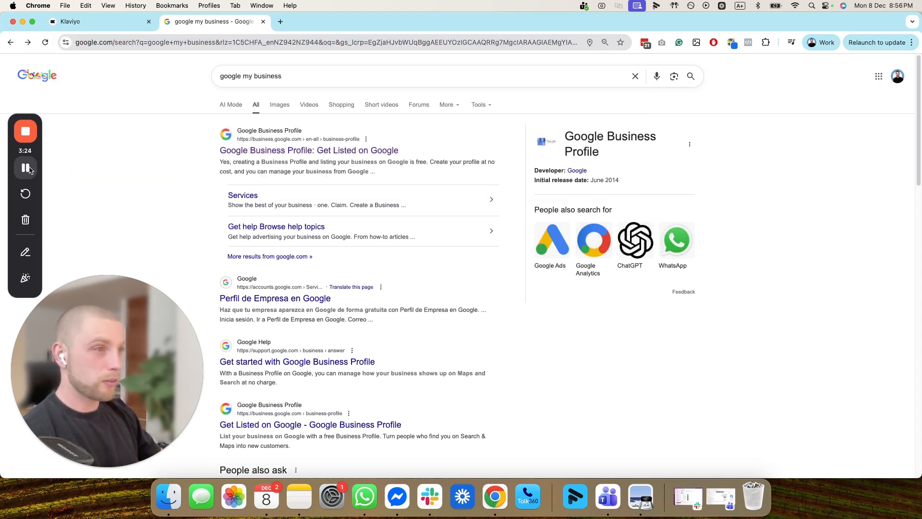
left_click(26, 167)
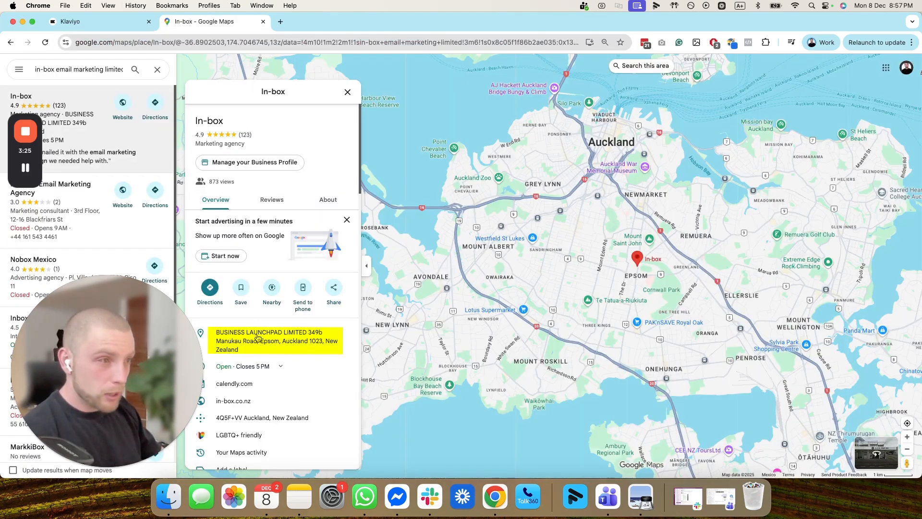
- Copy the listing's street address and paste it into Klaviyo's Address line 1
left_click(224, 332)
left_click(343, 333)
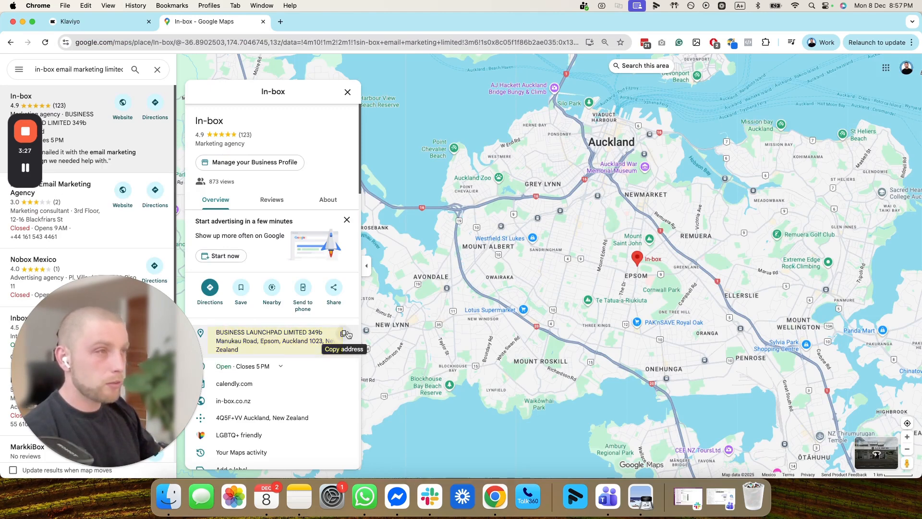
left_click(116, 24)
key("super+v")
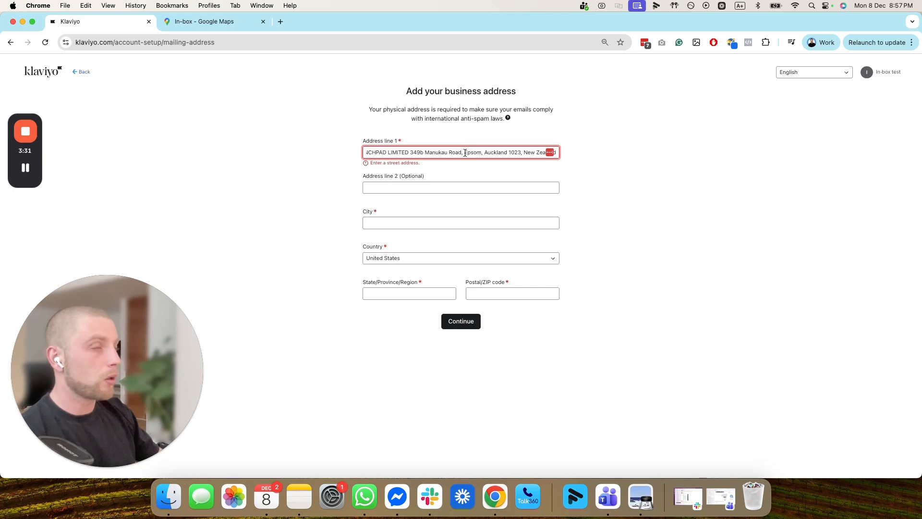
- Move the suburb from Address line 1 into line 2 and the city into the City field
left_click_drag(464, 152, 569, 160)
key("cmd+x")
left_click(412, 224)
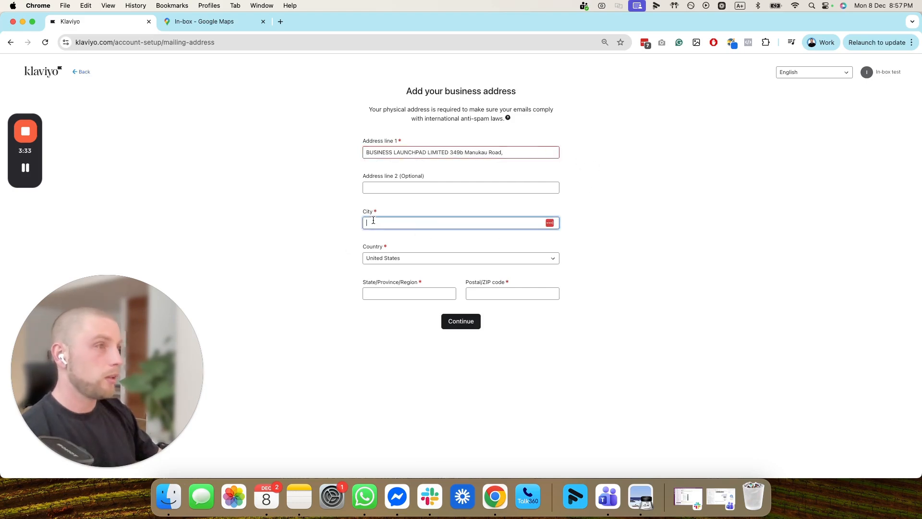
left_click(391, 189)
key("cmd+v")
left_click_drag(473, 188, 385, 189)
key("super+x")
left_click(397, 218)
key("super+v")
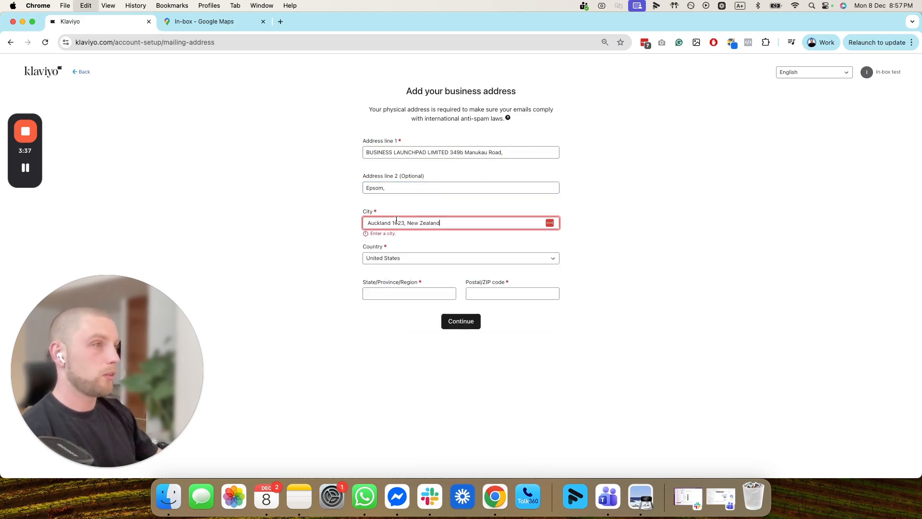
right_click(421, 224)
left_click(411, 222)
left_click_drag(408, 223, 441, 224)
key("BackSpace")
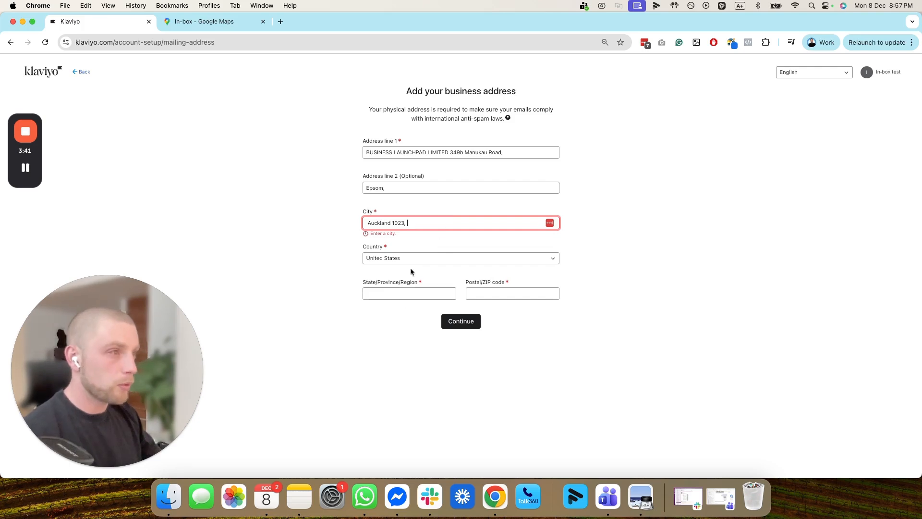
- Set the country to New Zealand and the region to Auckland
left_click(415, 258)
type("new")
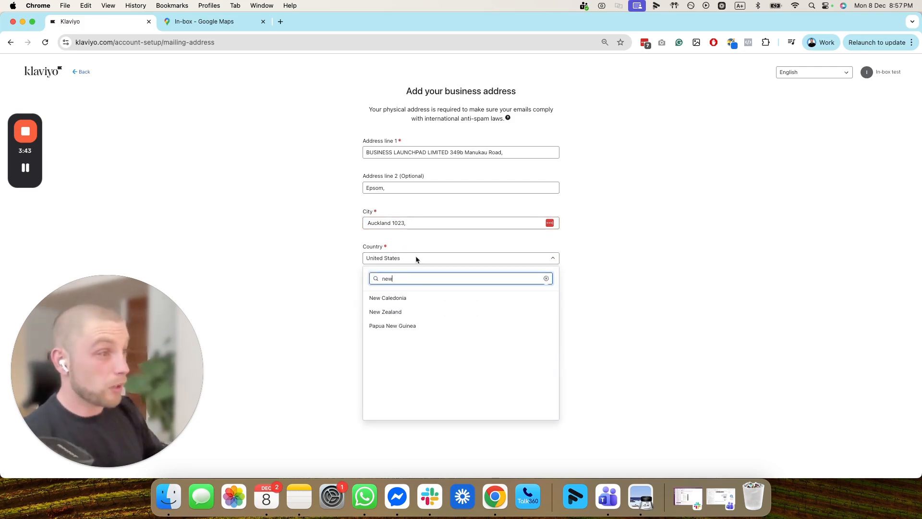
left_click(422, 310)
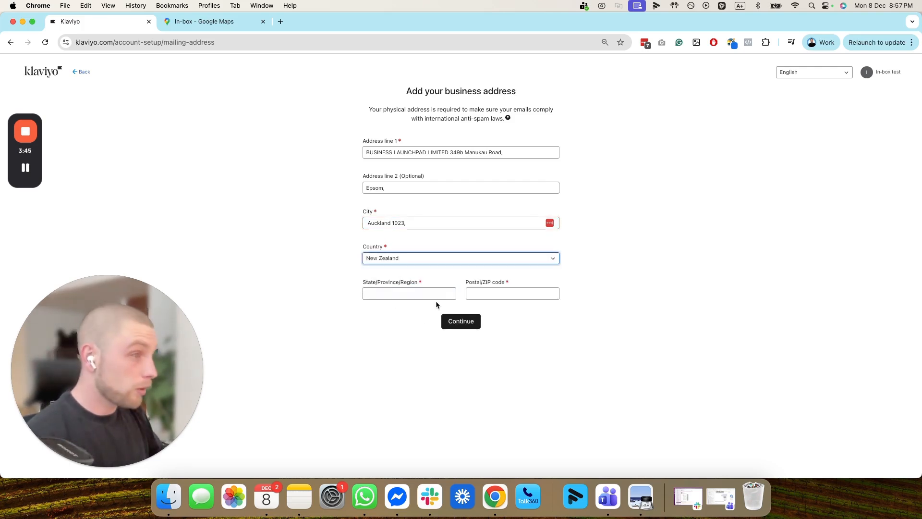
left_click(379, 294)
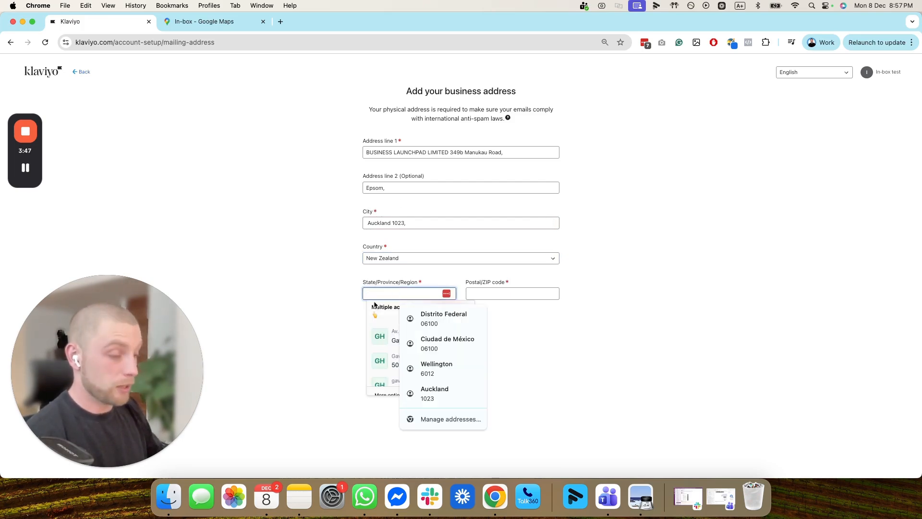
type("Auckland")
left_click(522, 290)
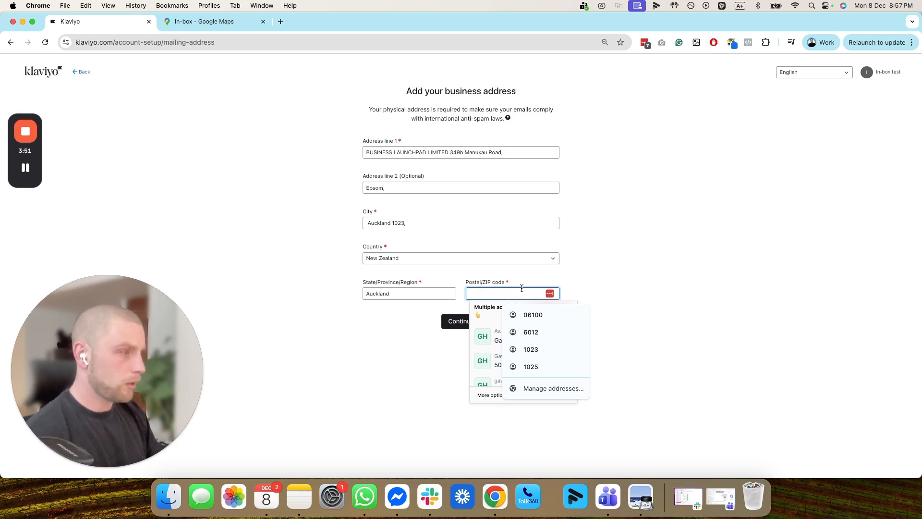
- Remove the postcode from the City field and enter it in Postal/ZIP code
left_click(496, 304)
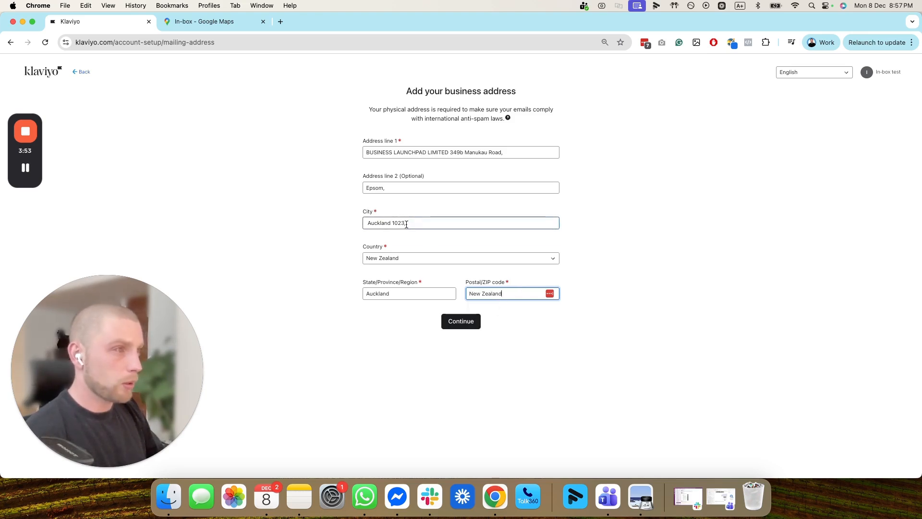
left_click_drag(405, 222, 393, 222)
key("BackSpace")
left_click(538, 294)
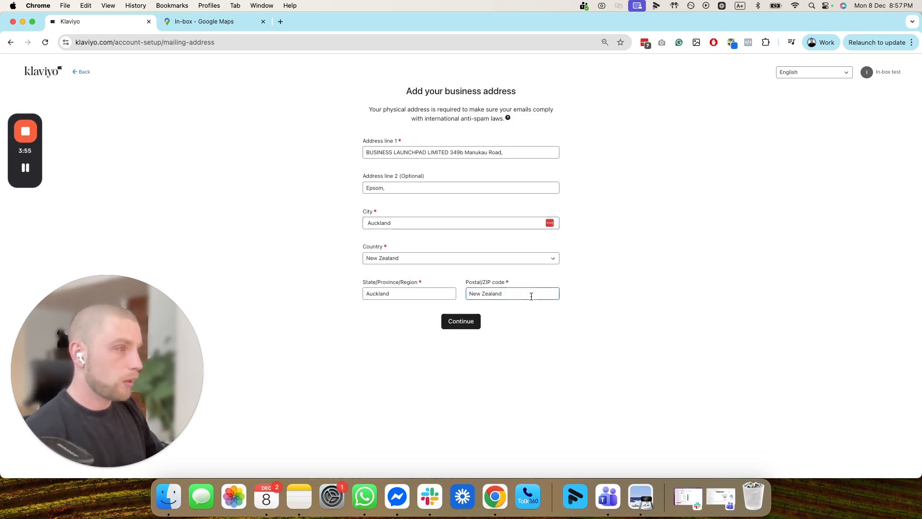
key("alt+shift+Left")
key("alt+shift+Left")
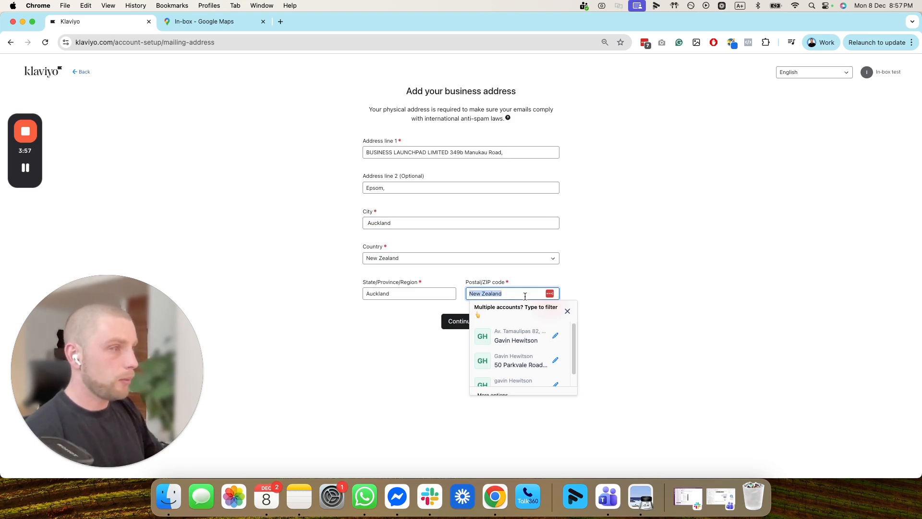
type("1023")
- Delete the trailing commas from both address lines and submit the business address
left_click(368, 187)
key("BackSpace")
left_click(566, 255)
left_click(527, 152)
key("BackSpace")
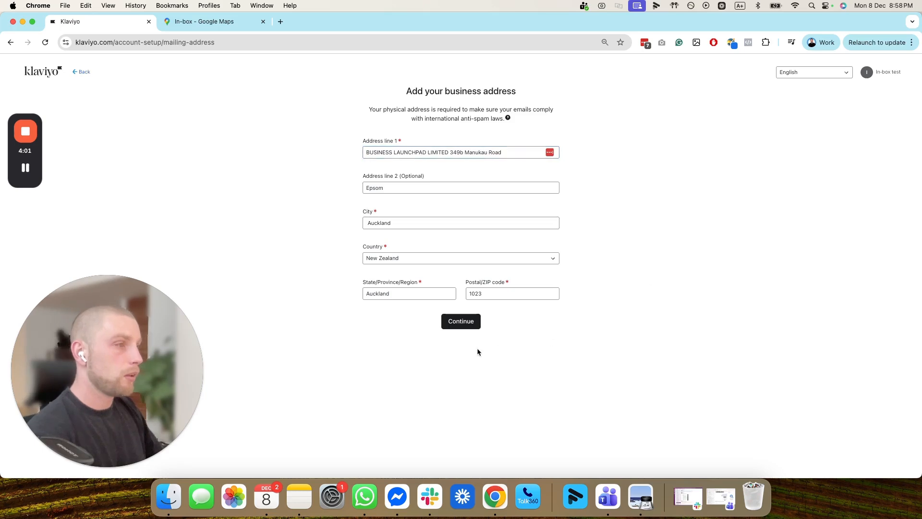
left_click(462, 321)
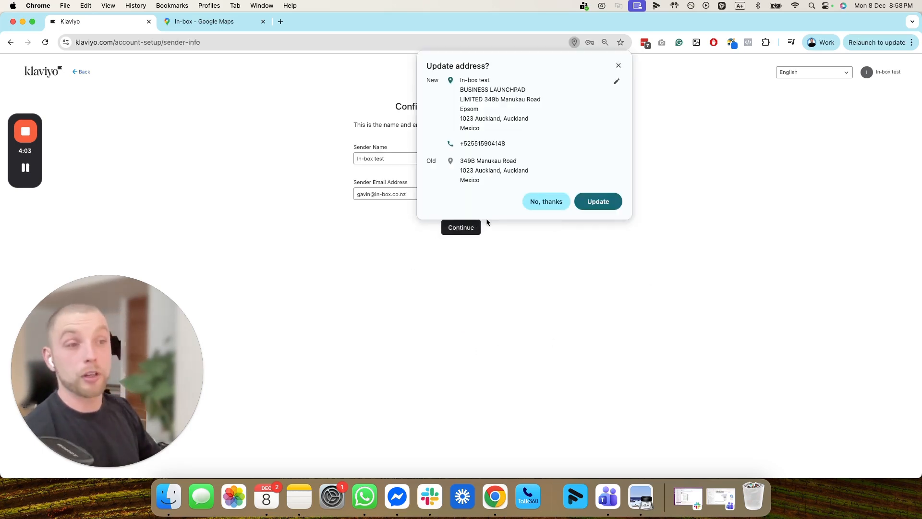
- Dismiss Chrome's 'Update address?' popup and select the prefilled sender name
left_click(618, 65)
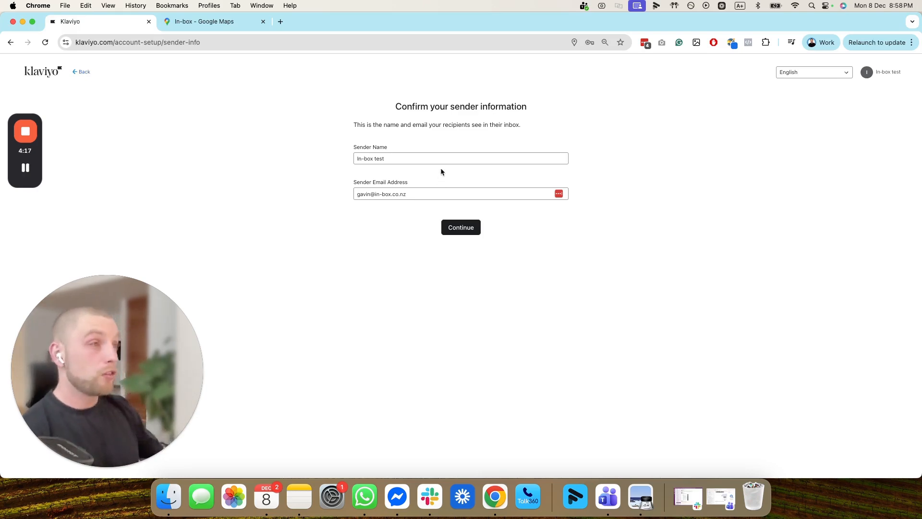
left_click_drag(406, 159, 356, 159)
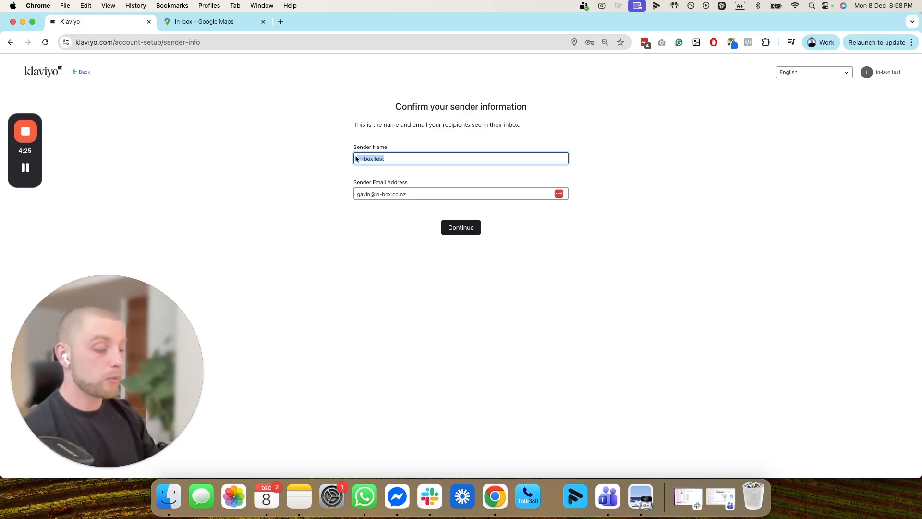
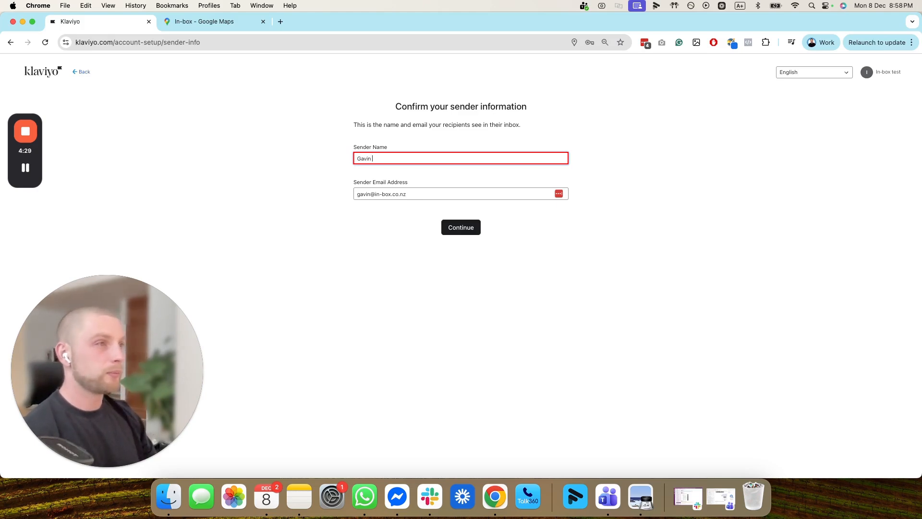
- Type a sender name made of the owner's first name plus 'from In-box'
type("fro,m")
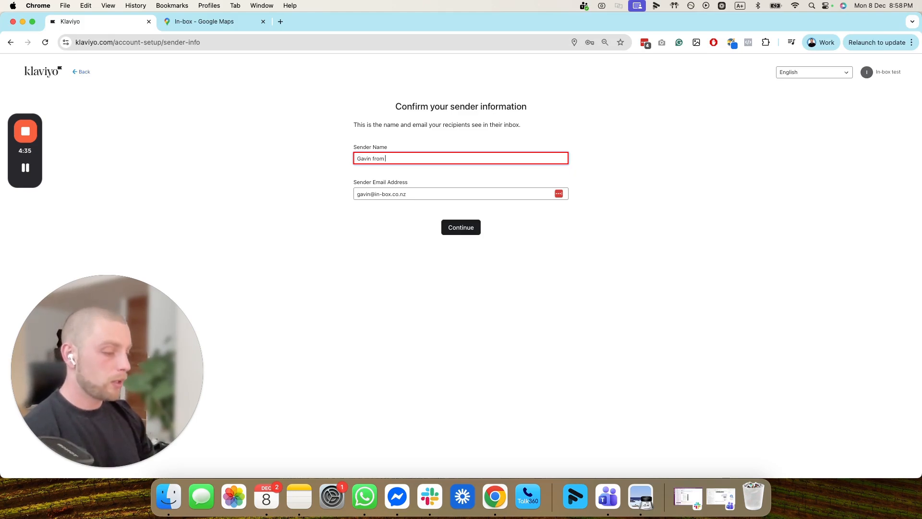
type(" In-box")
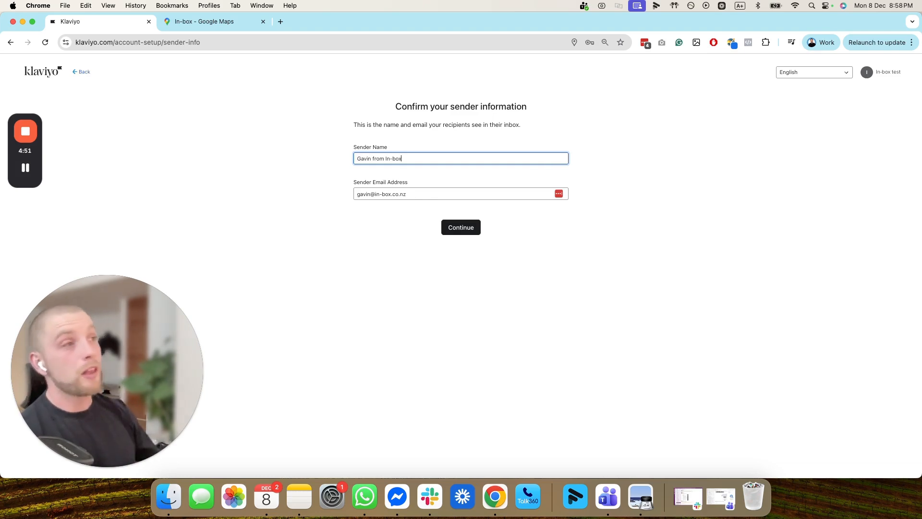
- Replace the whole sender name with 'Endurance Socks'
left_click_drag(425, 158, 314, 157)
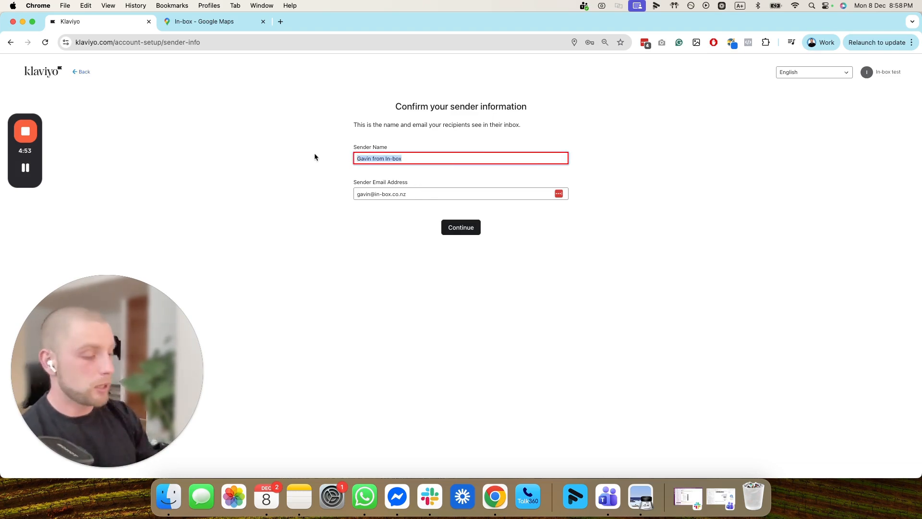
type("Ends")
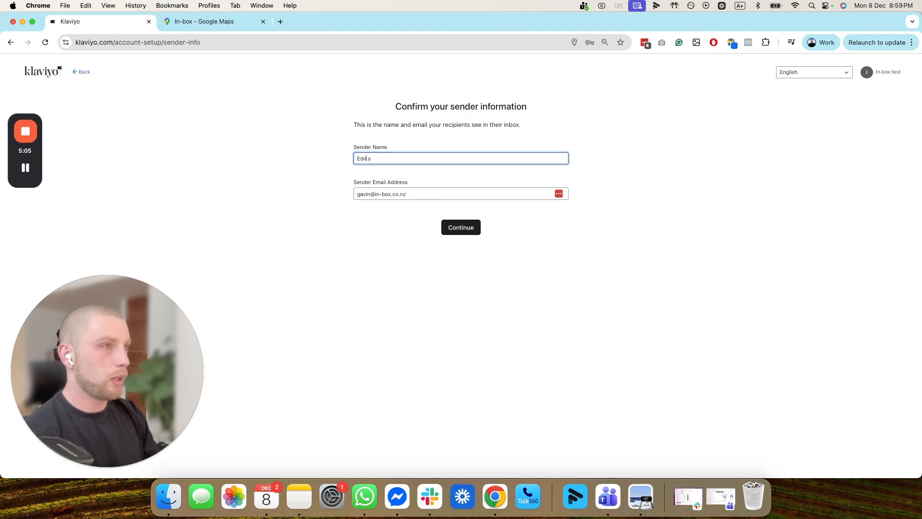
type("urance")
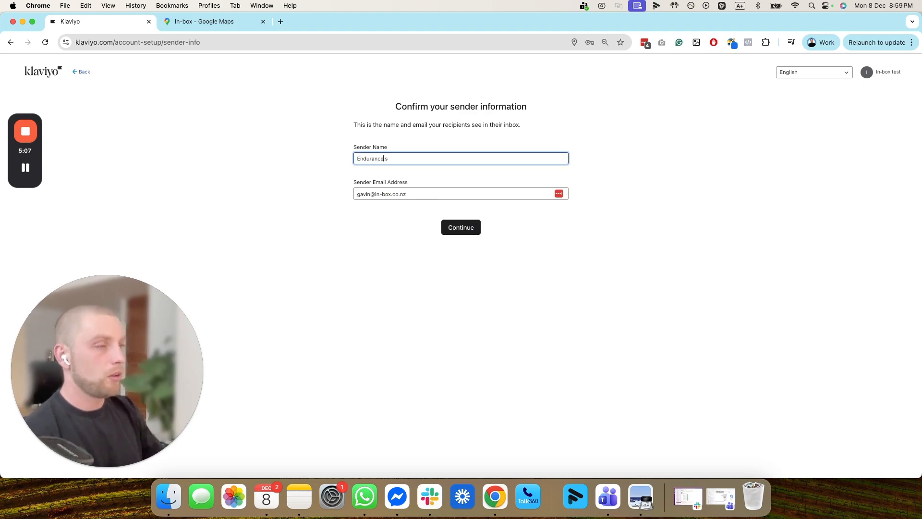
key("BackSpace")
type("Socks")
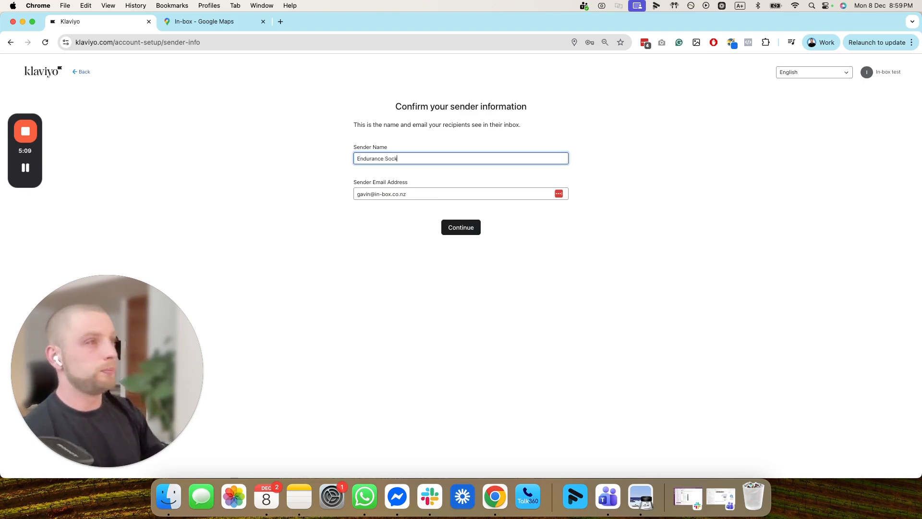
left_click(367, 229)
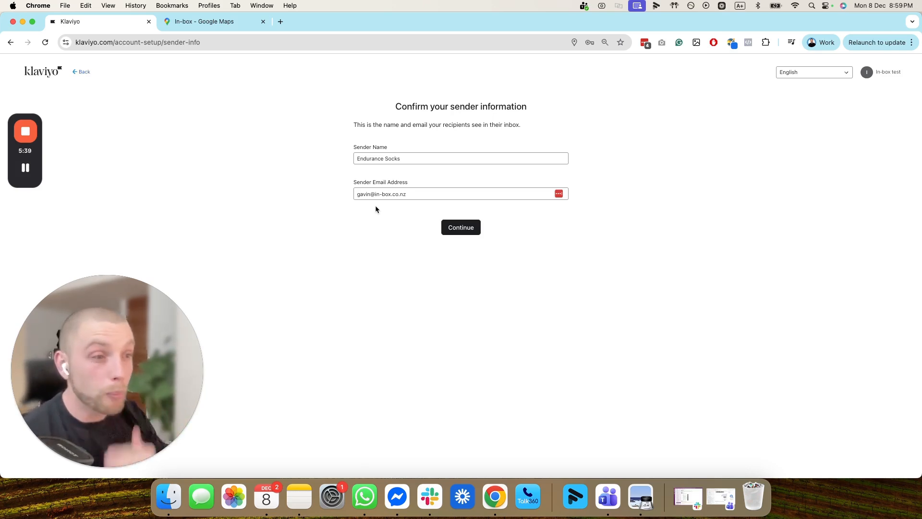
- Replace the sender email with the business's admin email address
left_click_drag(373, 194, 347, 194)
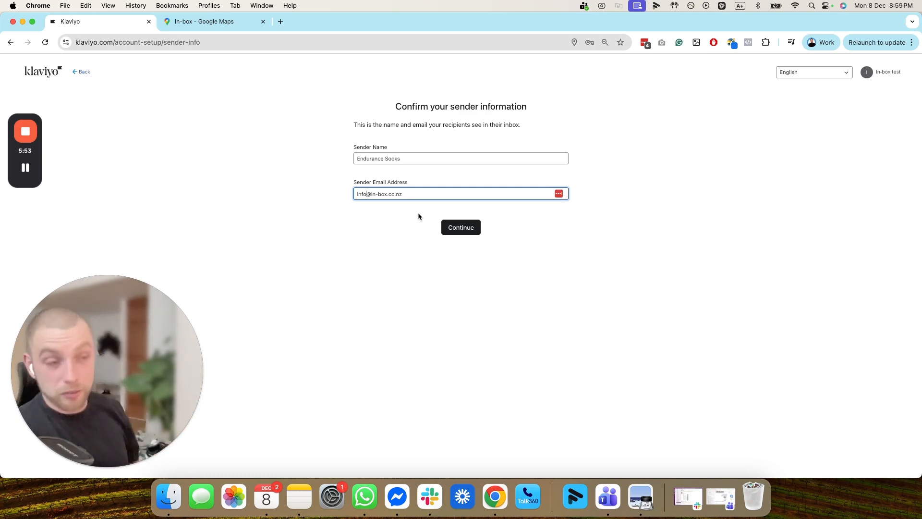
left_click_drag(404, 194, 362, 194)
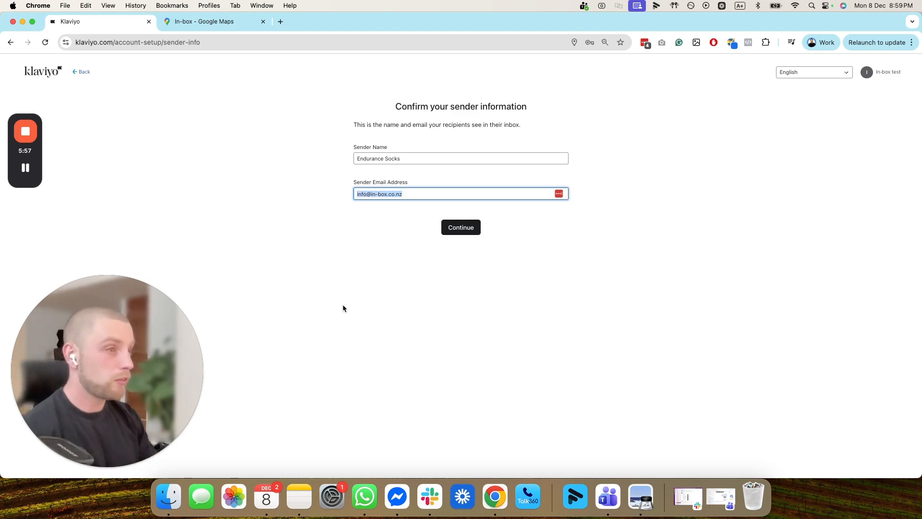
key("BackSpace")
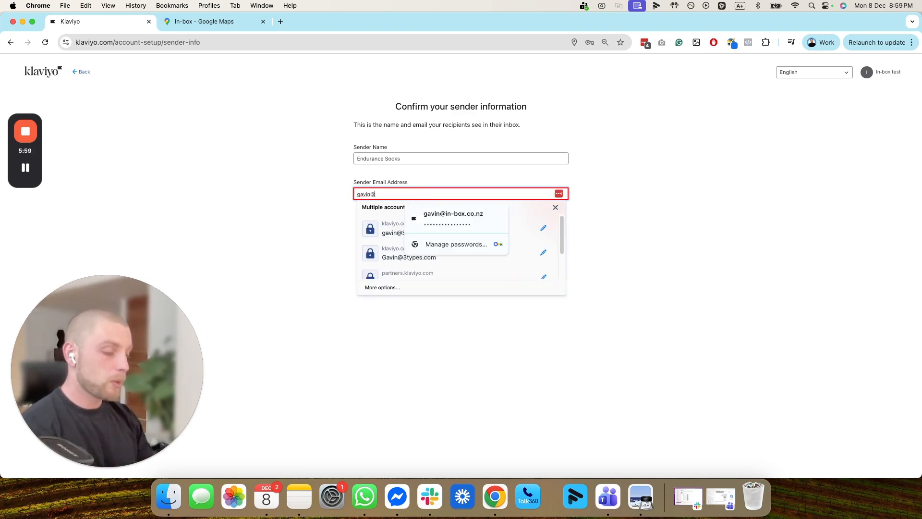
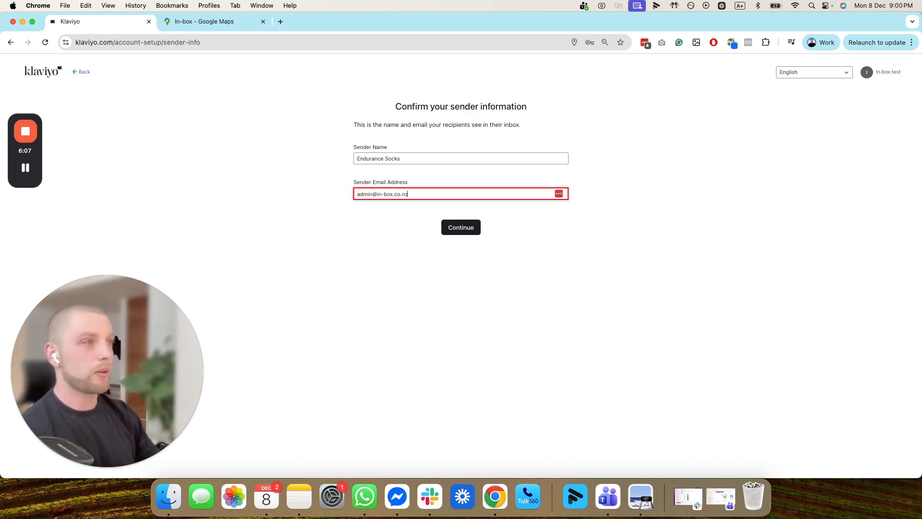
- Change the sender name to the owner's first name and submit the sender details
triple_click(418, 162)
type("Gavin ")
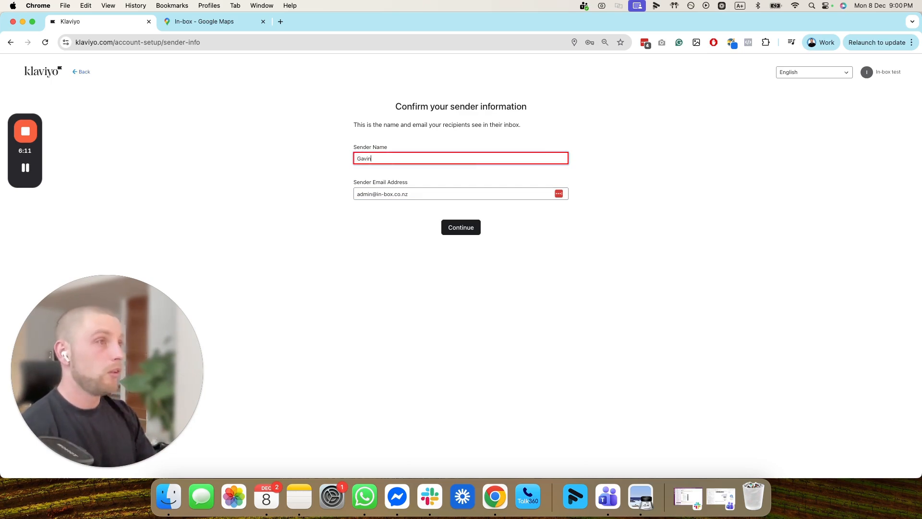
type("and")
key("BackSpace")
key("BackSpace")
key("BackSpace")
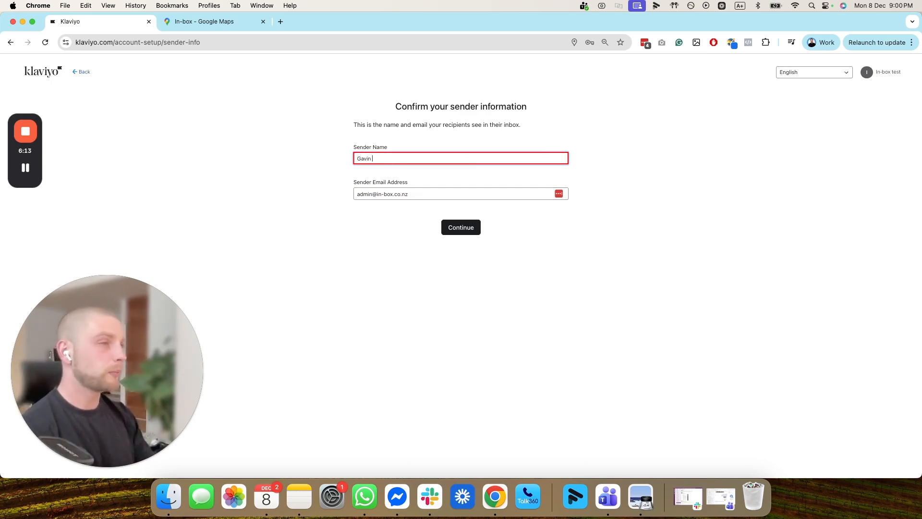
left_click(461, 228)
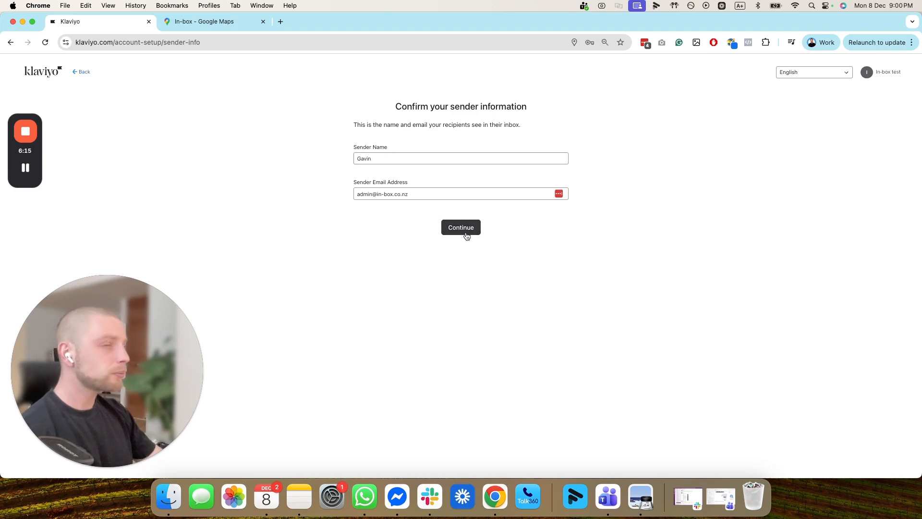
left_click(460, 229)
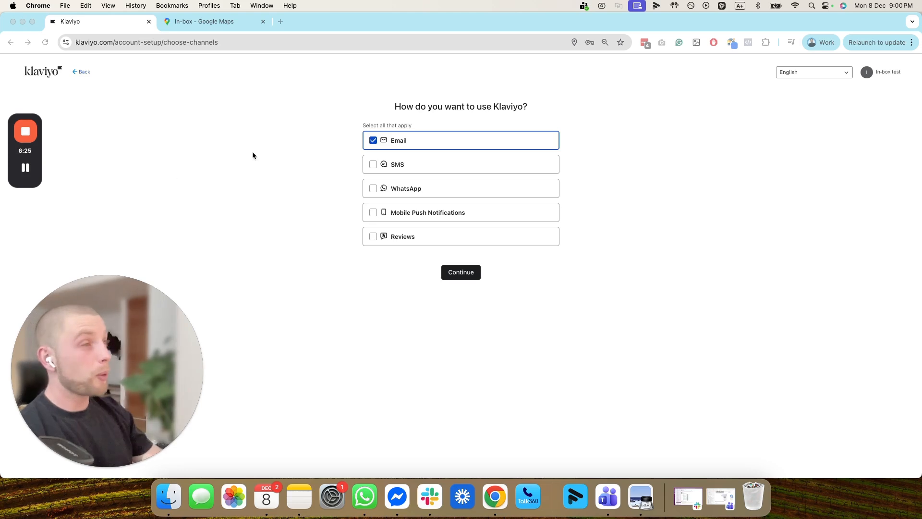
- Add SMS alongside Email as the account's channels and continue
left_click(372, 165)
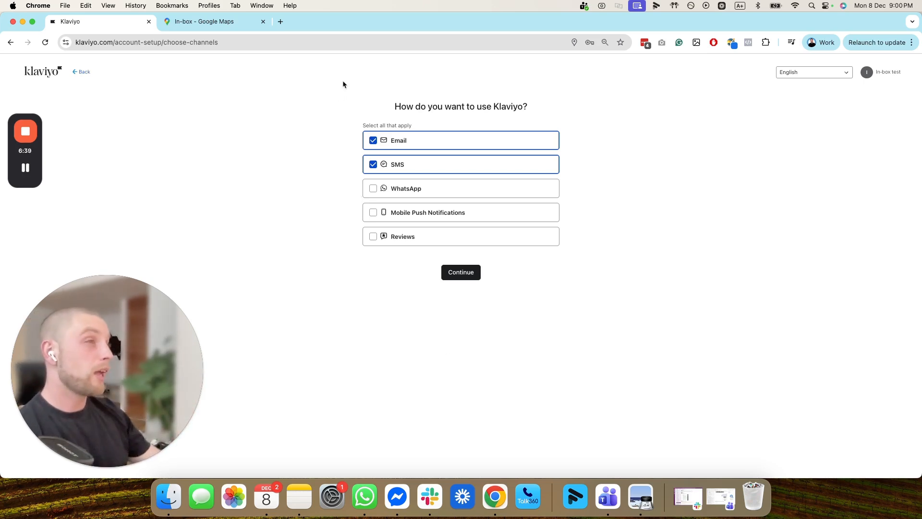
left_click(469, 277)
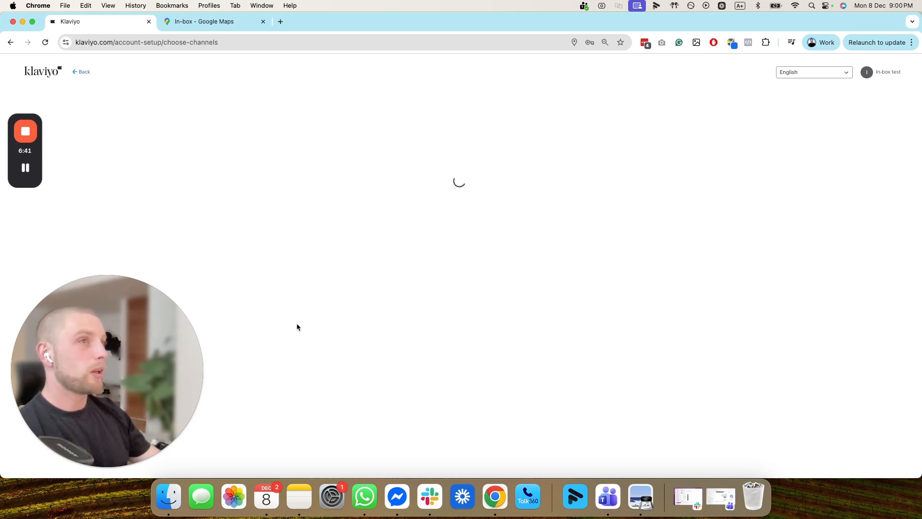
- Decline the plan recommendation and keep the current free plan
mouse_move(29, 175)
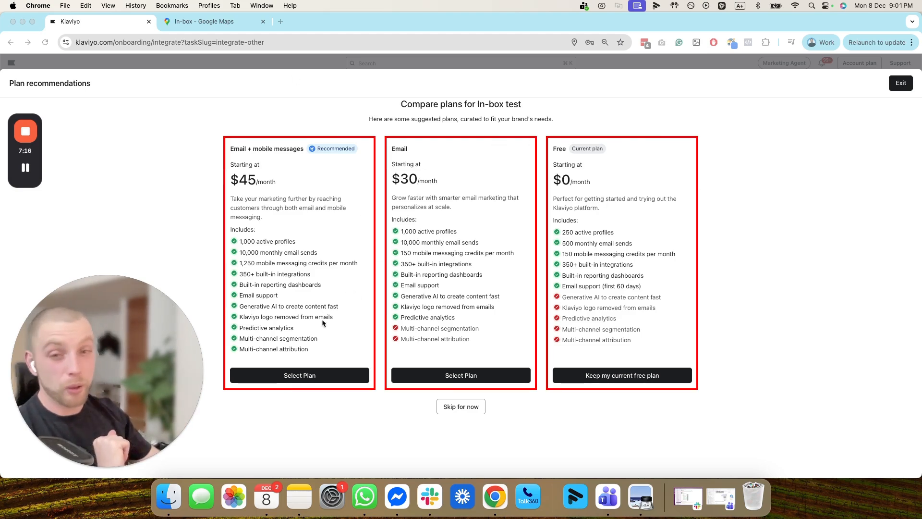
left_click(627, 377)
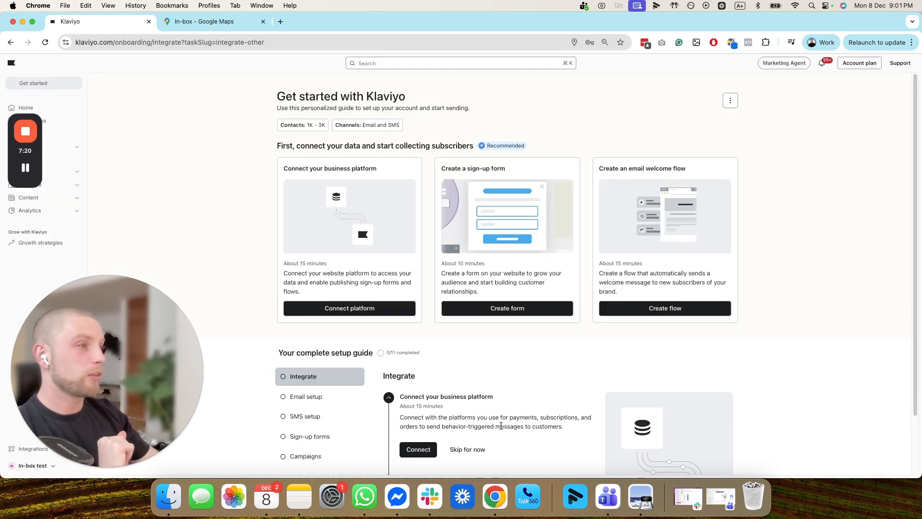